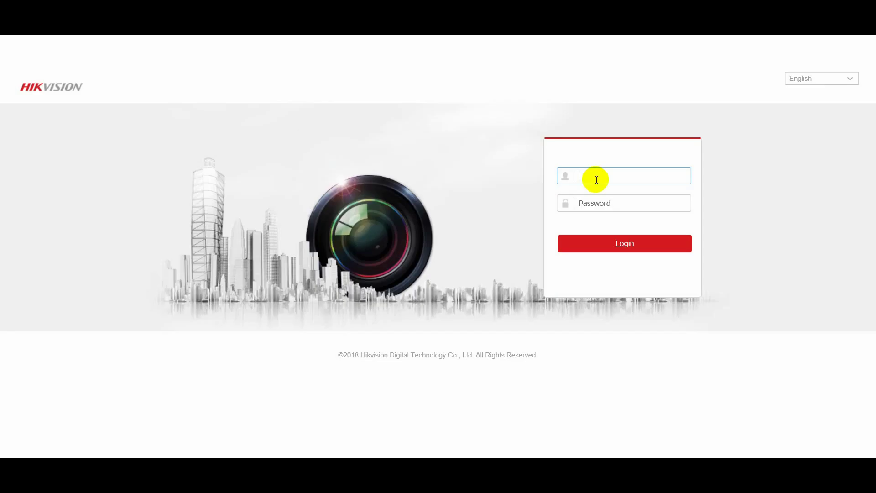
- Log into the Hikvision web client with the account credentials to reach Live View
left_click(597, 201)
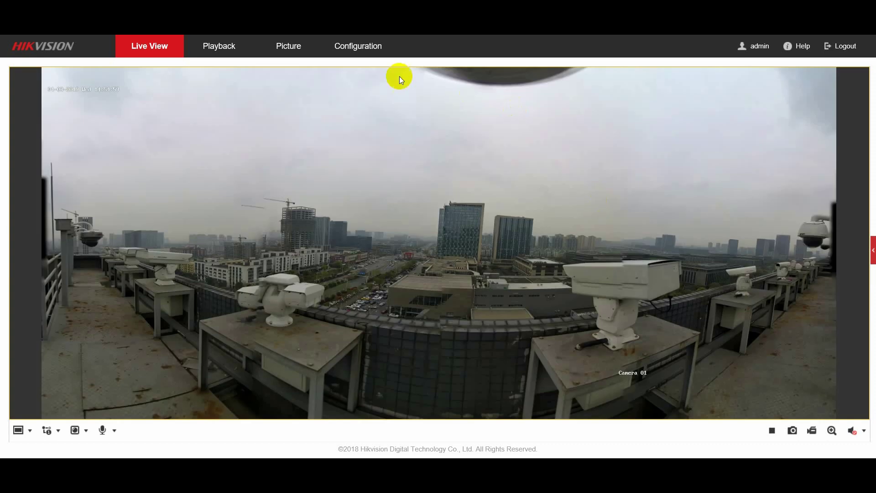
- Save Best Stitching Distance 30 under Image Stitching, then start PanoVu-en.exe
left_click(362, 50)
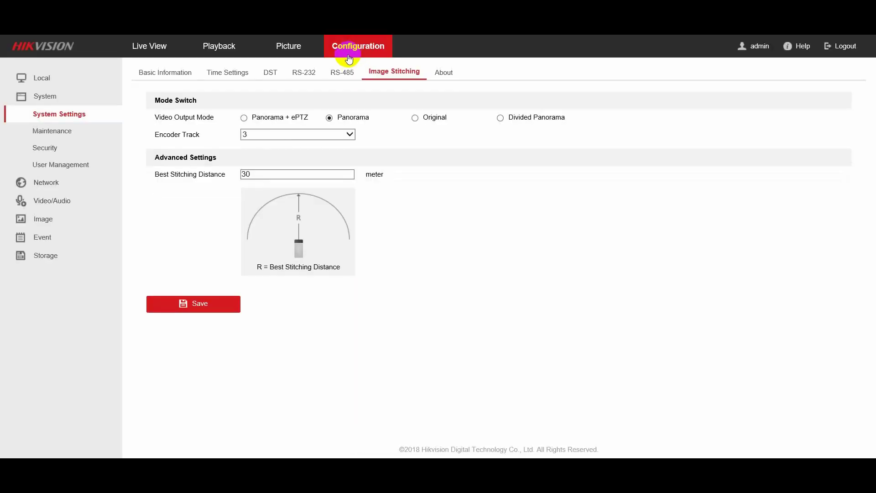
left_click(317, 71)
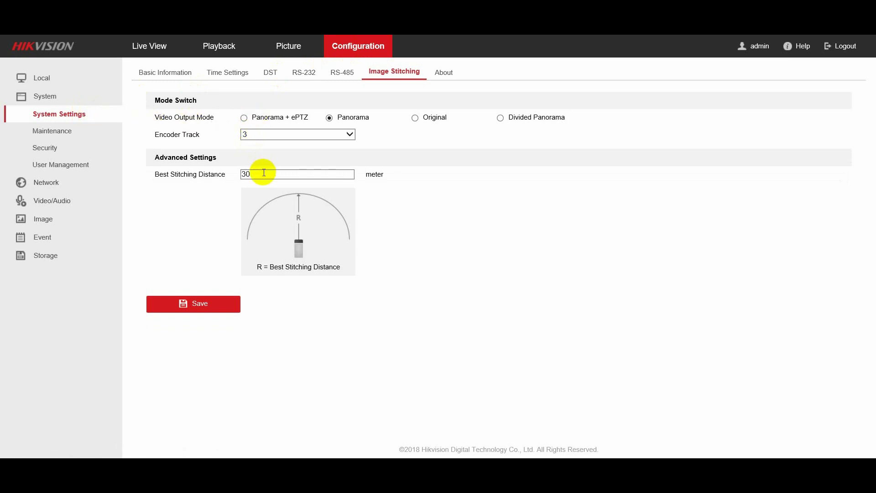
left_click_drag(256, 172, 231, 172)
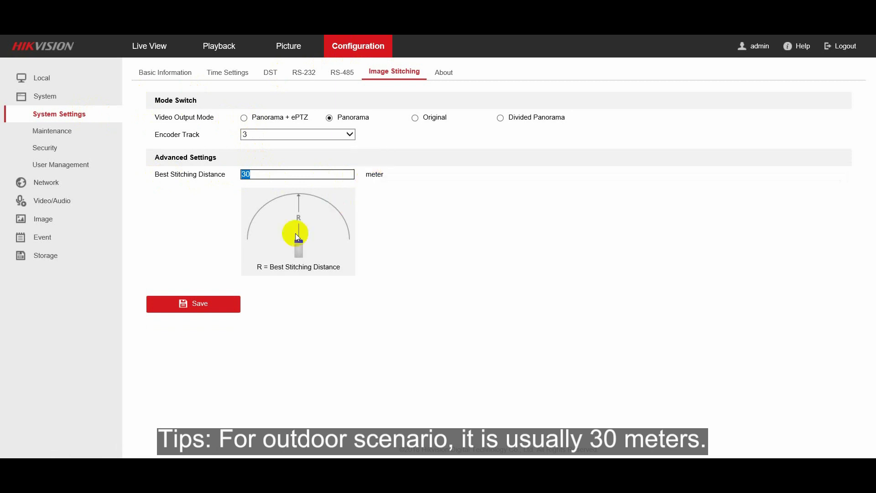
left_click(195, 309)
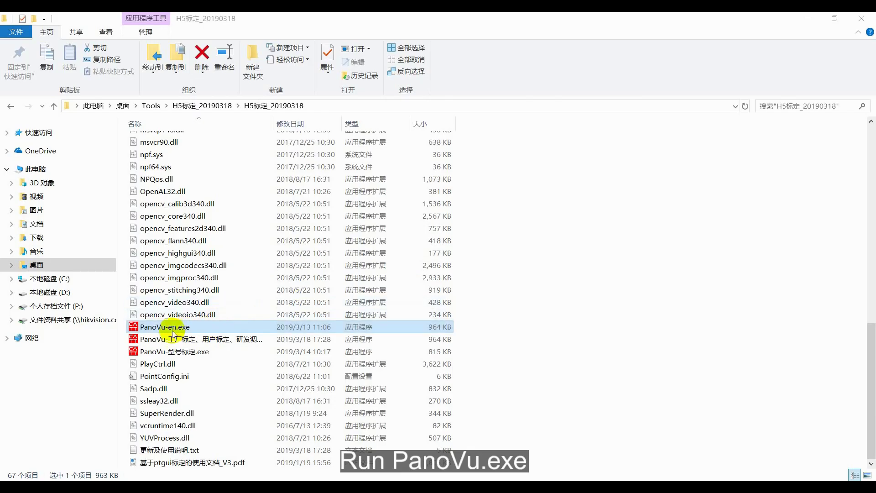
double_click(158, 328)
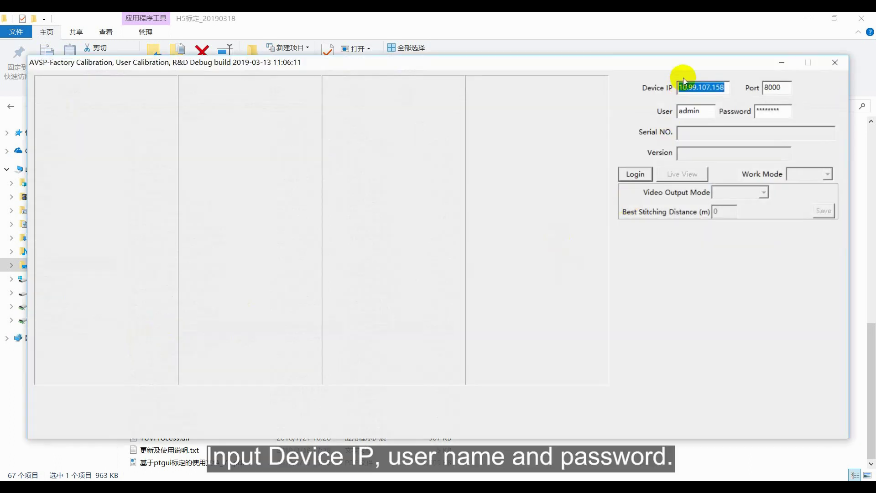
- Log PanoVu into the camera and switch Work Mode to Debug
left_click(635, 174)
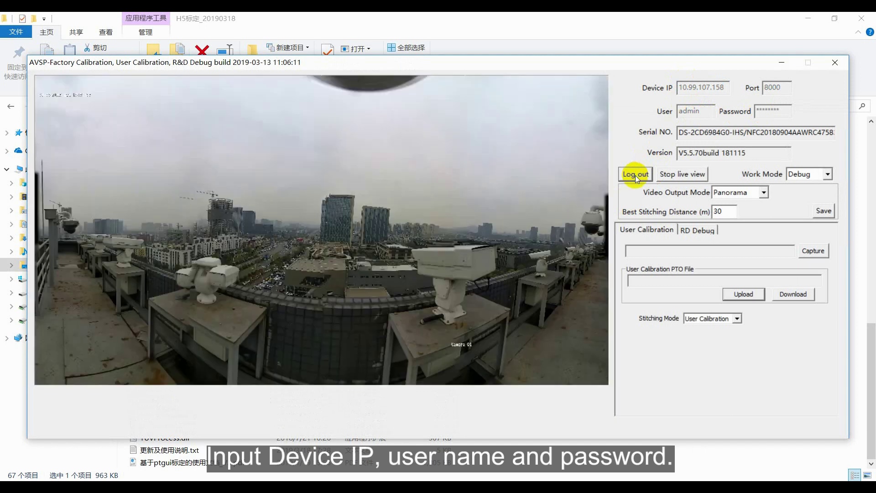
left_click(827, 176)
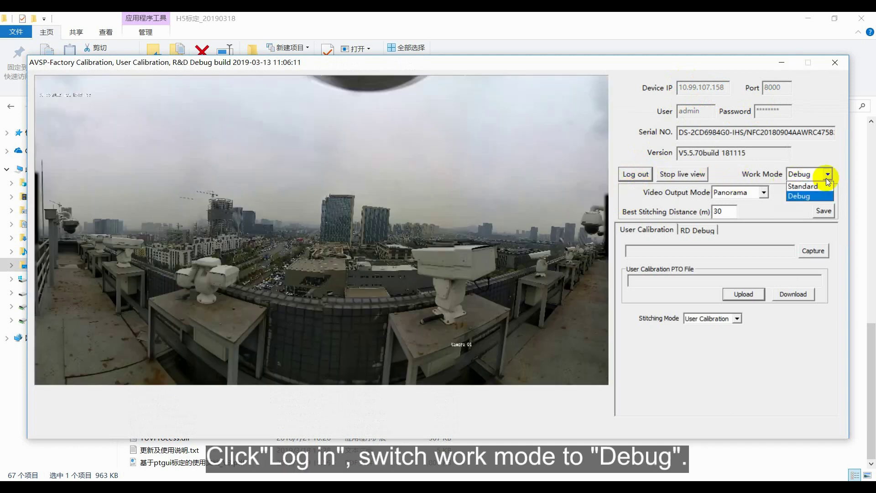
left_click(806, 198)
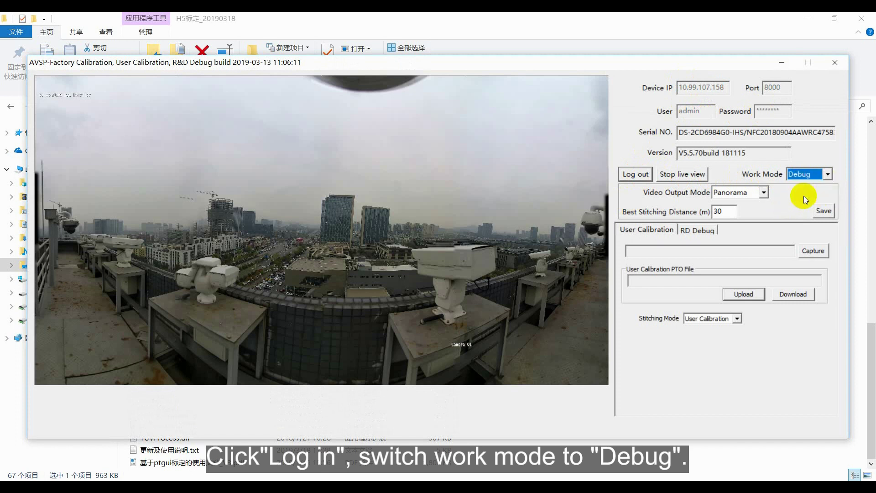
- Run AVSP_AFT auto fine tuning from the RD Debug tab, confirm success, and restart Live View
left_click(700, 230)
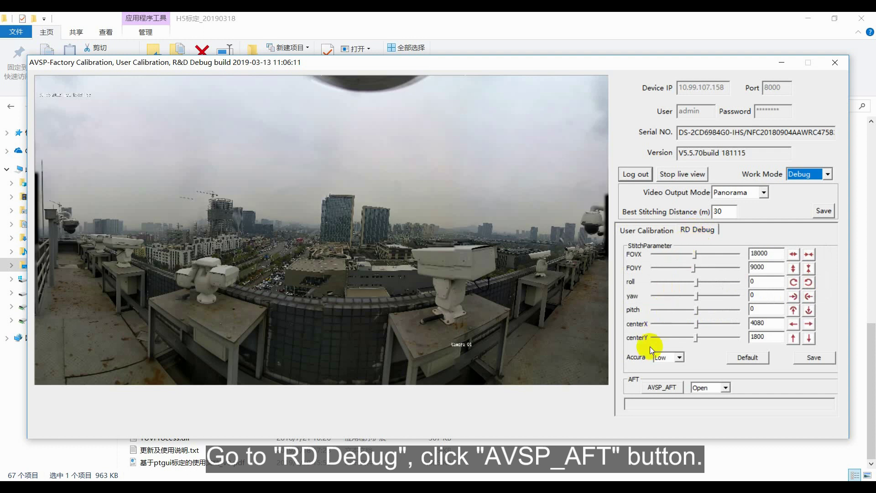
left_click(664, 389)
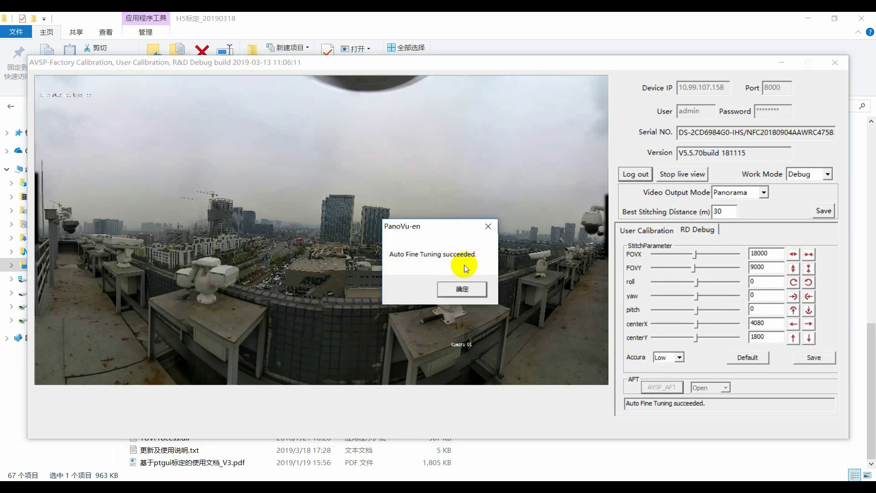
left_click(468, 293)
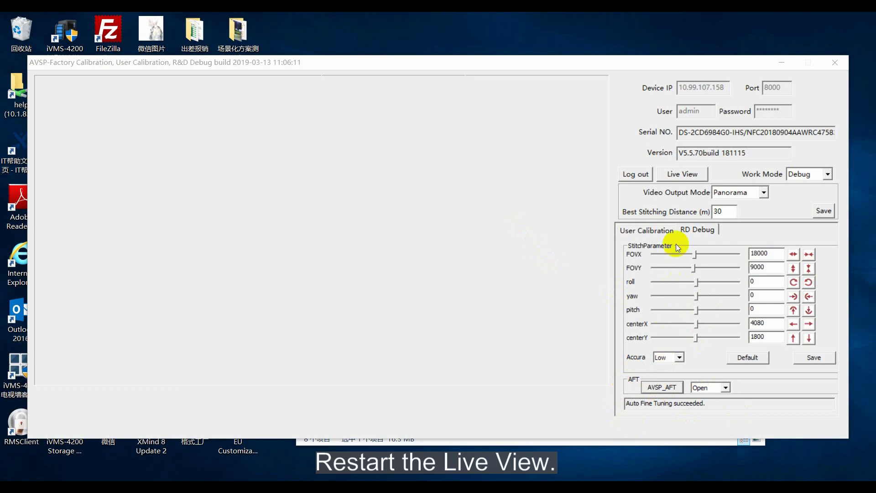
left_click(675, 176)
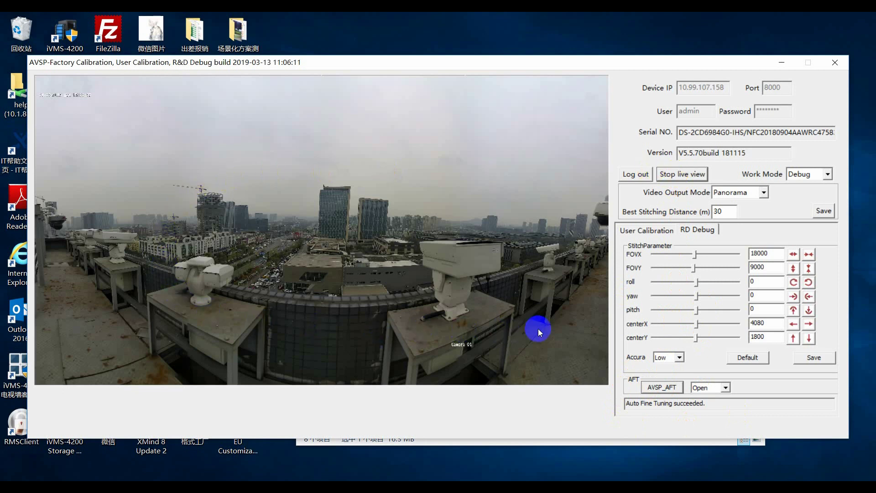
- Open the newest CaptureFiles JPG in Photos and zoom in on the rooftop camera mount
key("alt+Tab")
double_click(623, 254)
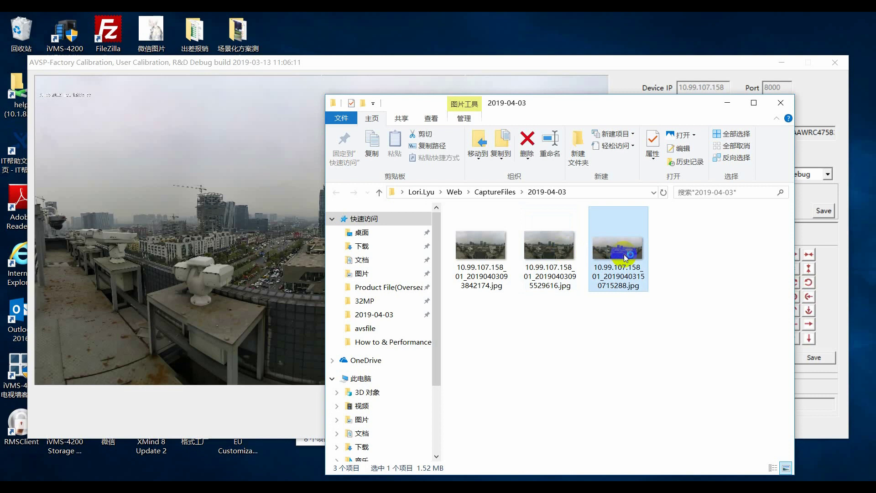
scroll(277, 336, "up", 5)
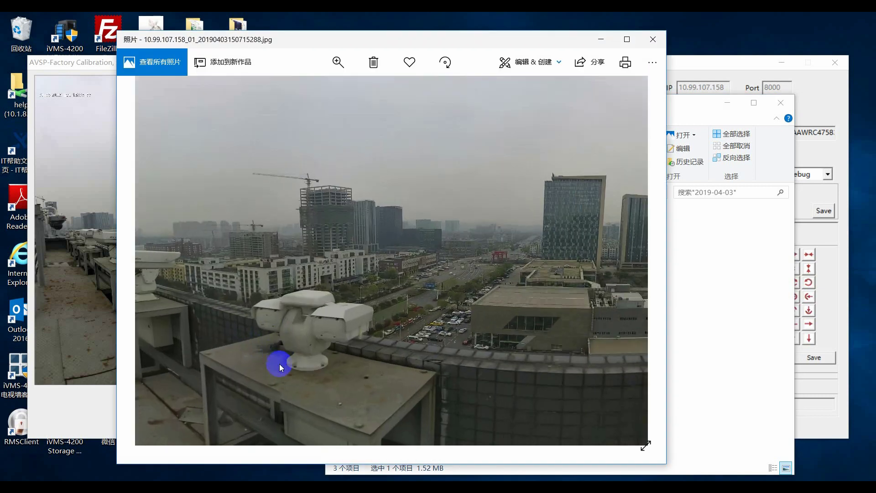
scroll(360, 290, "up", 3)
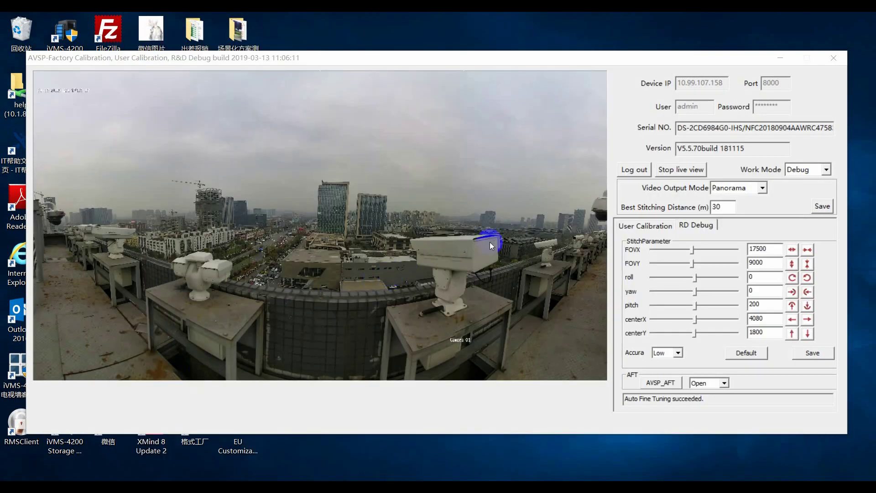
- Set Stitching Mode to User Calibration on the User Calibration tab and capture a snapshot
left_click(823, 172)
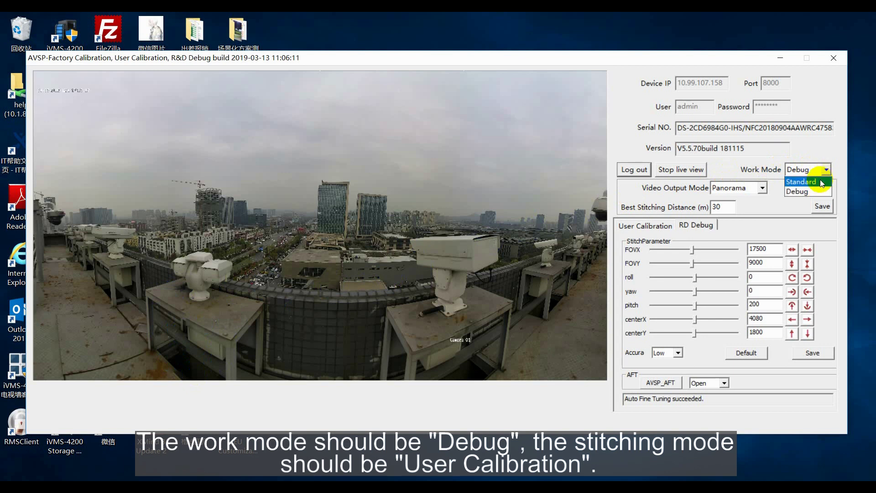
left_click(643, 228)
left_click(736, 314)
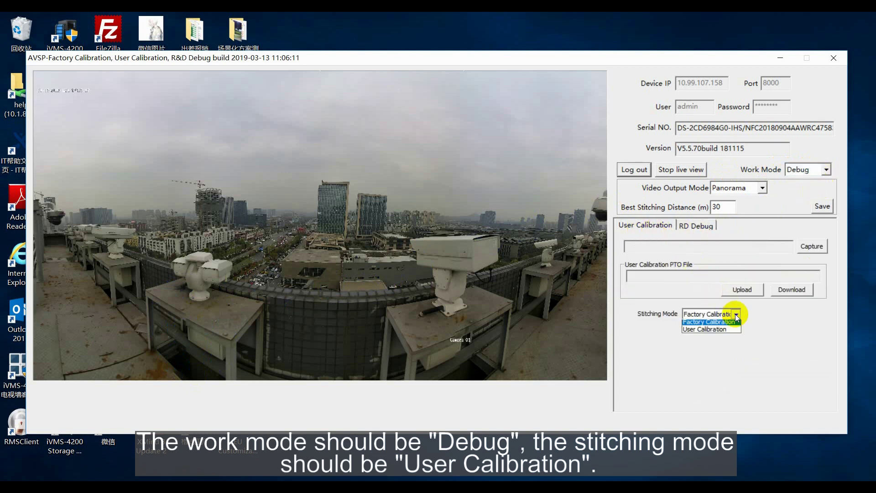
left_click(727, 330)
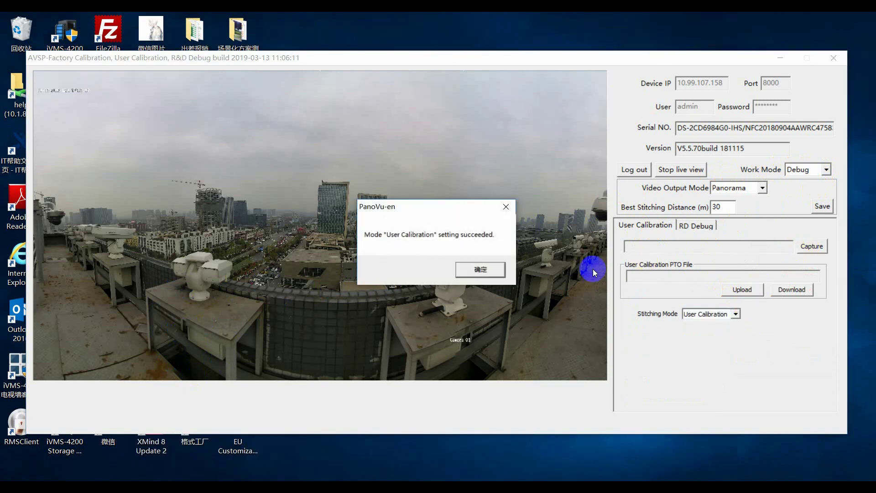
left_click(491, 272)
left_click(814, 246)
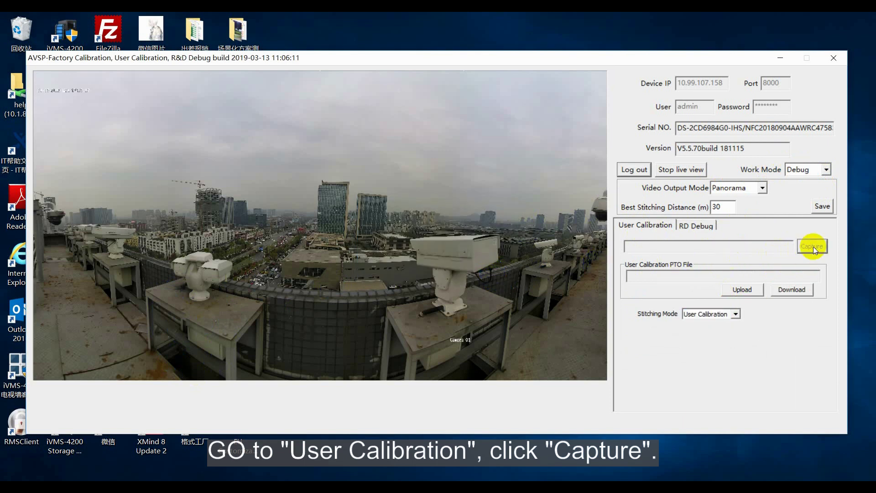
left_click(532, 288)
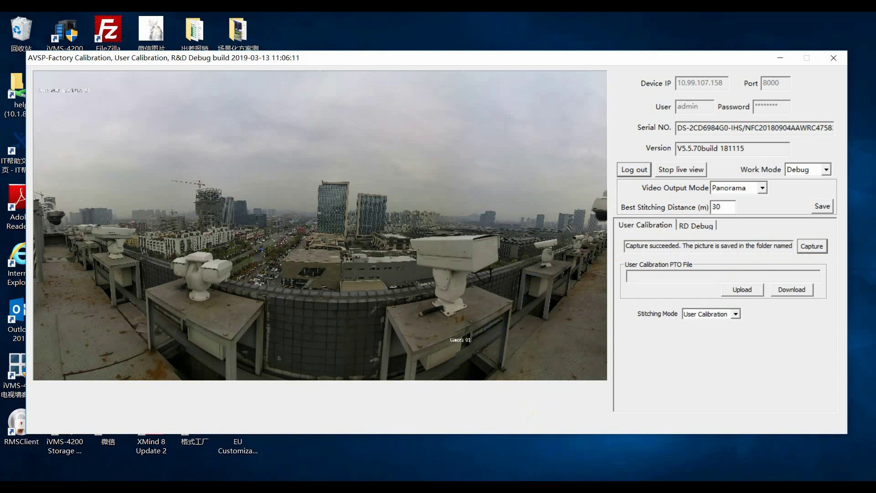
- Start PTGui.exe from the PTGui folder in File Explorer
mouse_move(297, 486)
left_click(315, 457)
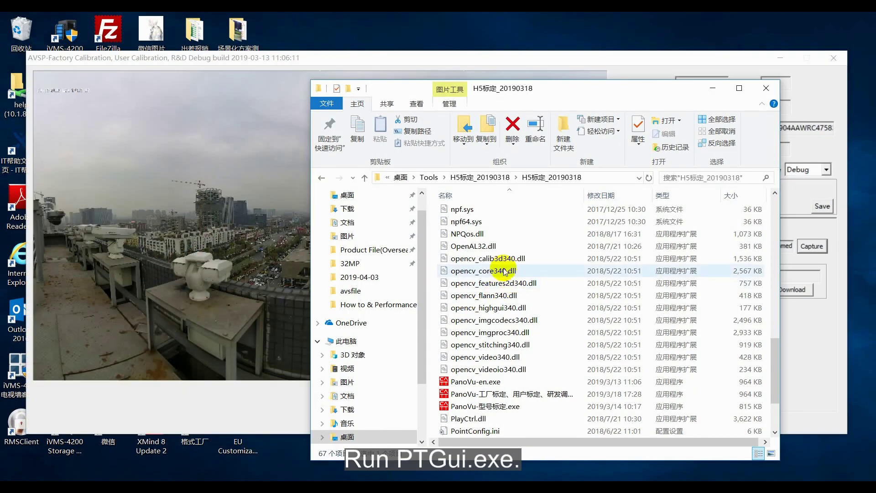
mouse_move(297, 485)
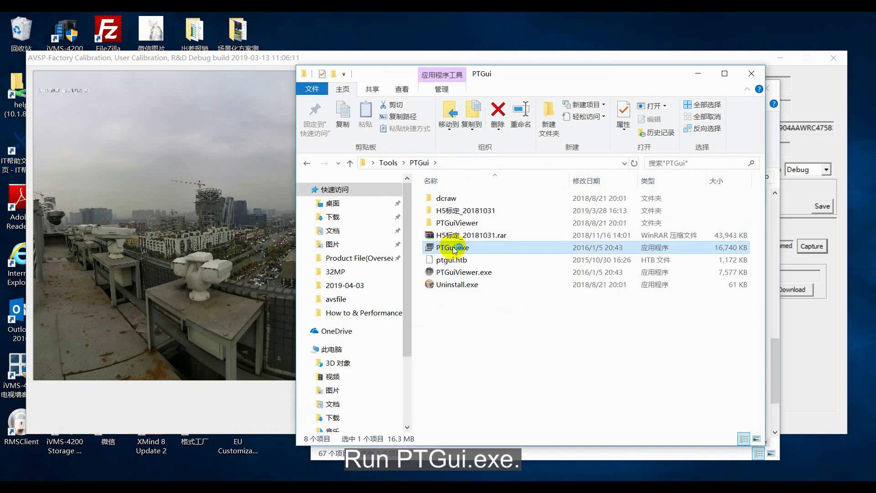
double_click(453, 247)
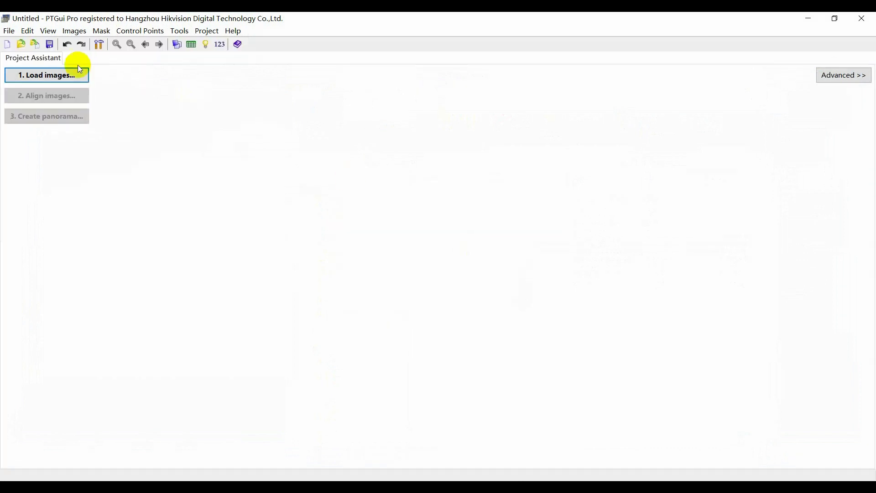
- Load camera_0.jpg through camera_3.jpg into the project and dismiss the lens data prompt
left_click(53, 77)
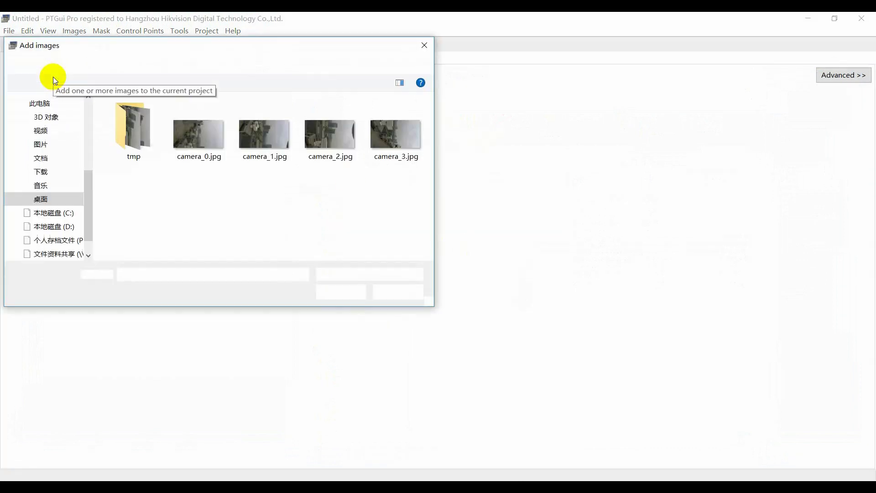
left_click(196, 137)
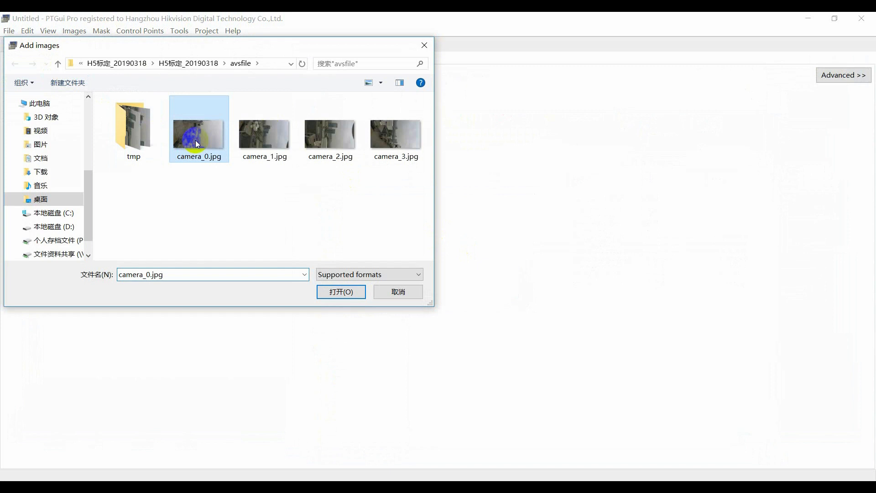
left_click(423, 144, "shift")
left_click(353, 293)
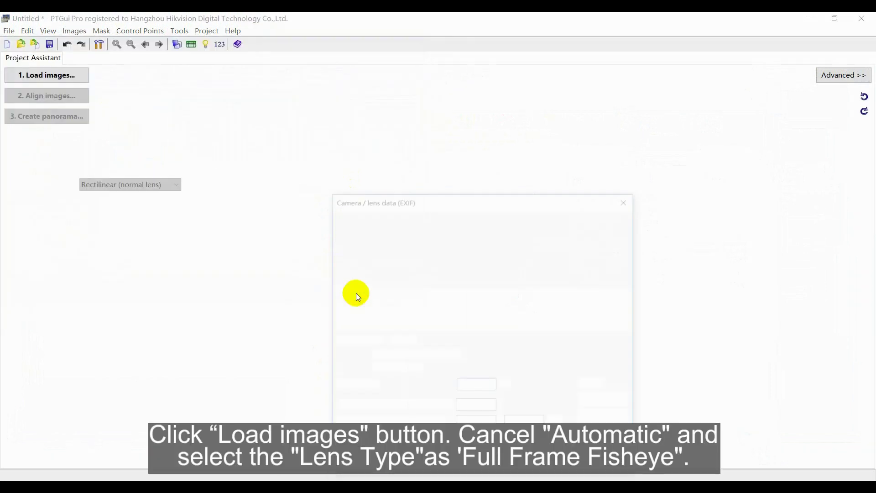
left_click(624, 199)
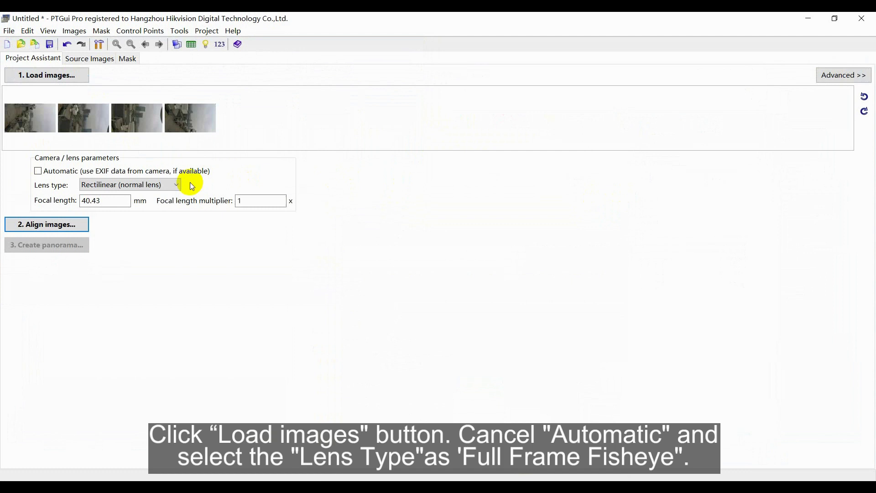
- Set the lens type to Full Frame Fisheye and rotate all images to portrait
left_click(173, 185)
left_click(147, 223)
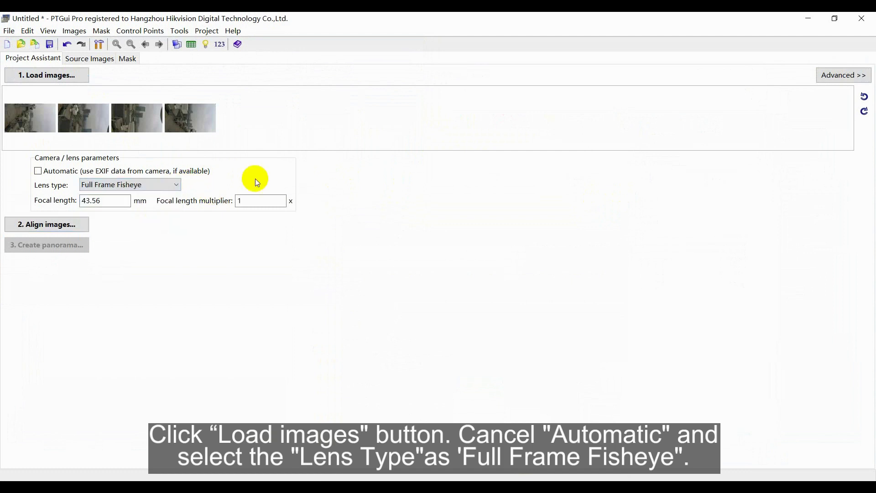
left_click(865, 97)
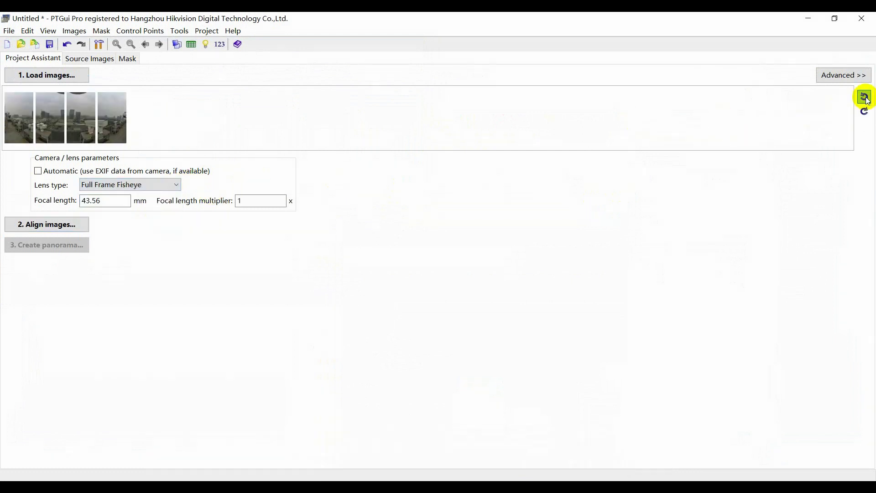
- Run Align images to generate a 196.2° x 98.2° cylindrical panorama preview
left_click(39, 227)
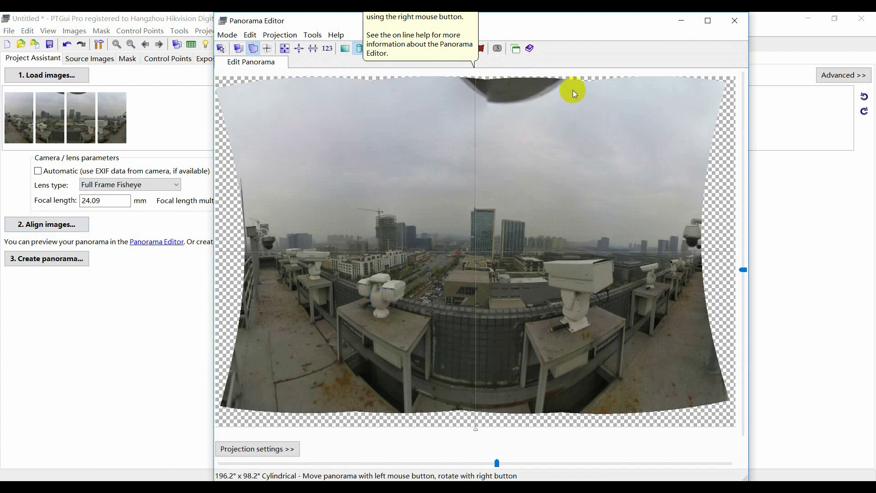
- Minimize the Panorama Editor and view control point 0 between images 0 and 1
left_click(696, 23)
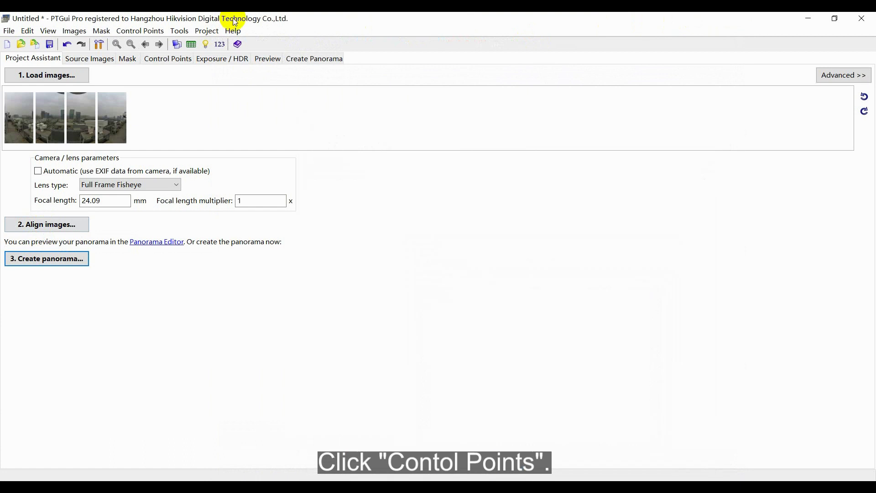
left_click(154, 59)
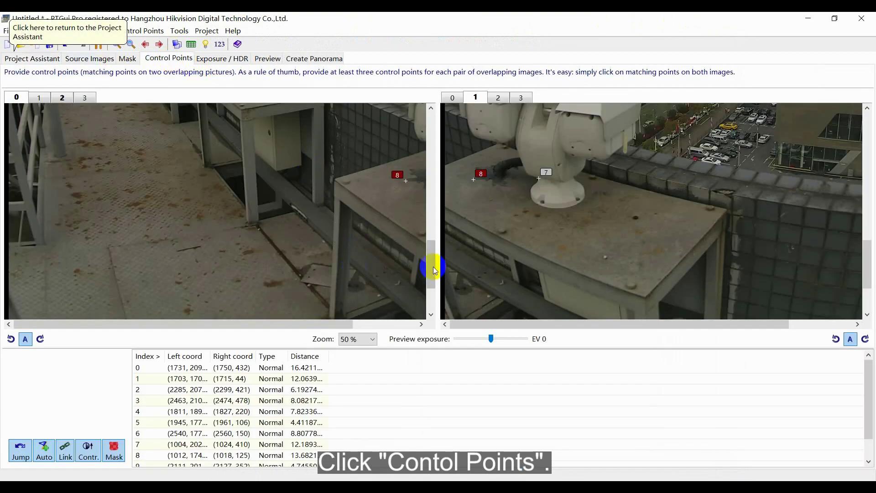
left_click_drag(340, 328, 404, 327)
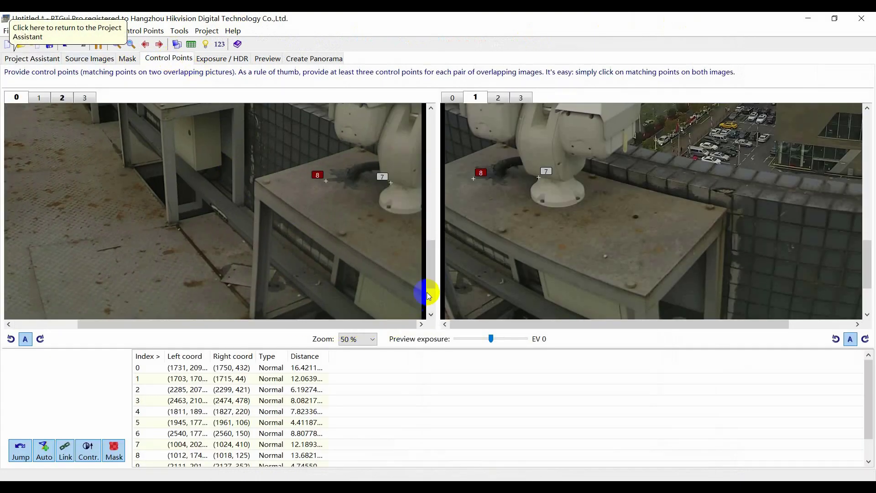
left_click_drag(431, 269, 433, 230)
left_click(307, 367)
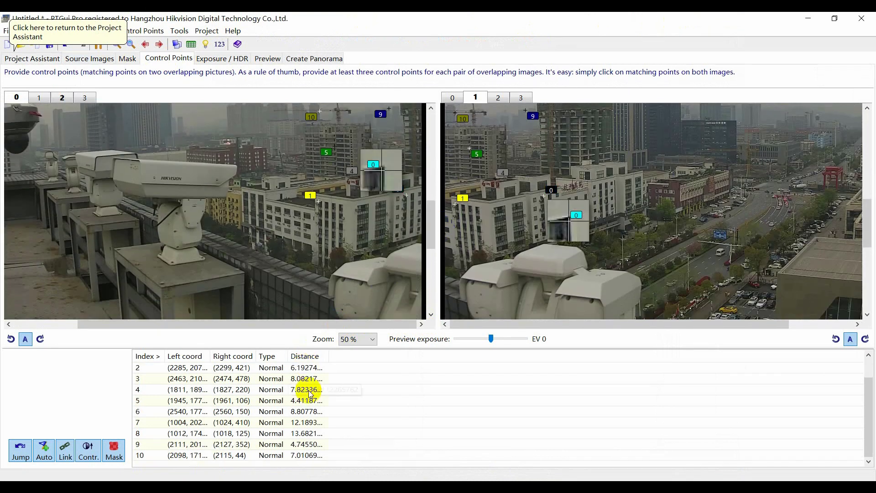
scroll(307, 383, "down", 1)
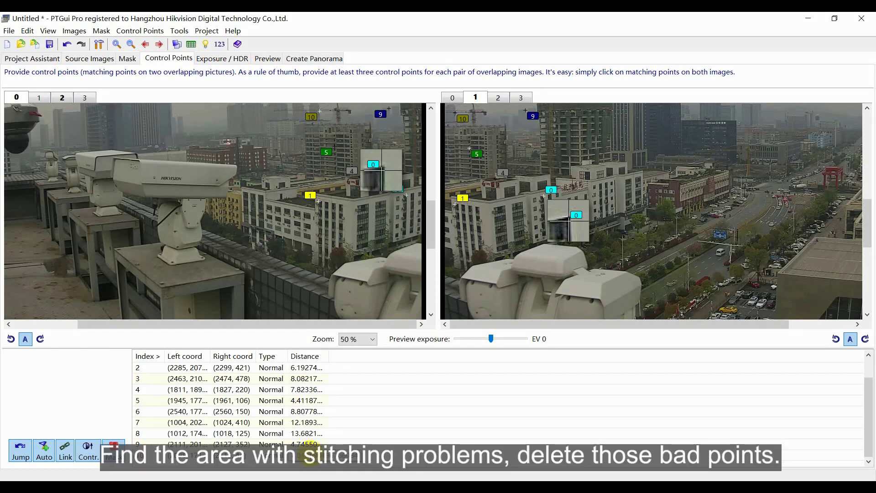
- Delete all existing control points between images 0 and 1
left_click(310, 455, "shift")
key("Delete")
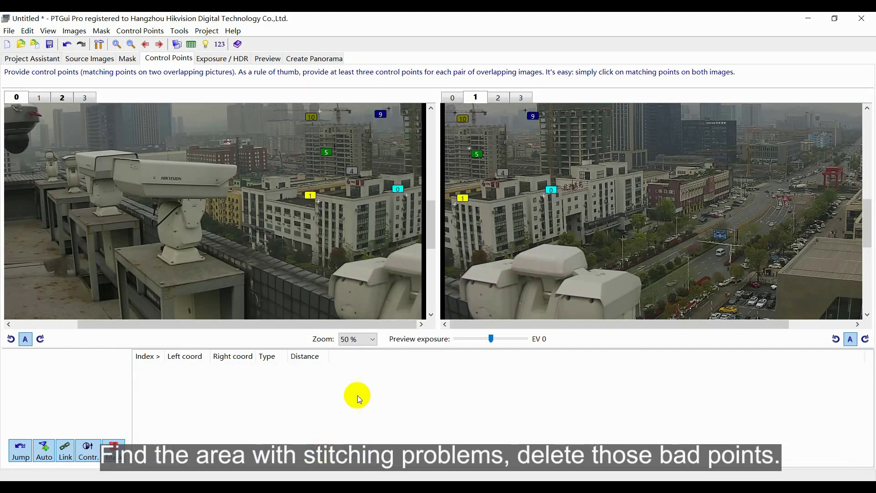
scroll(430, 238, "down", 5)
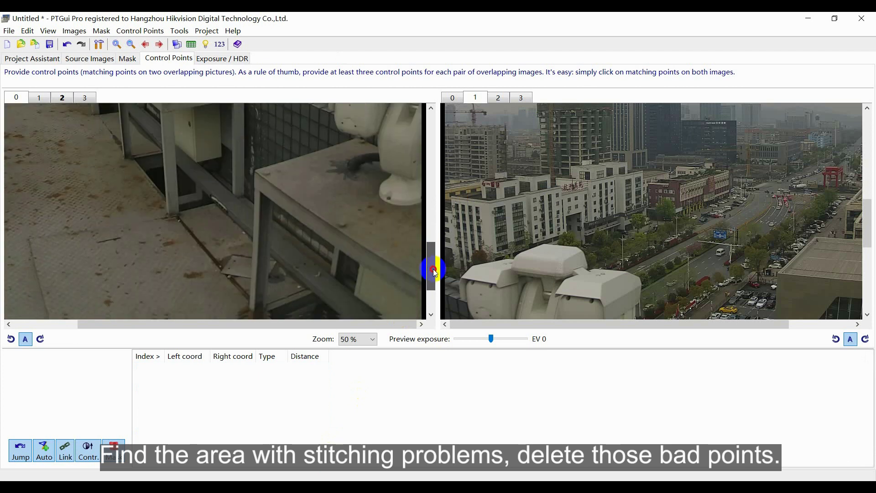
left_click_drag(867, 201, 867, 250)
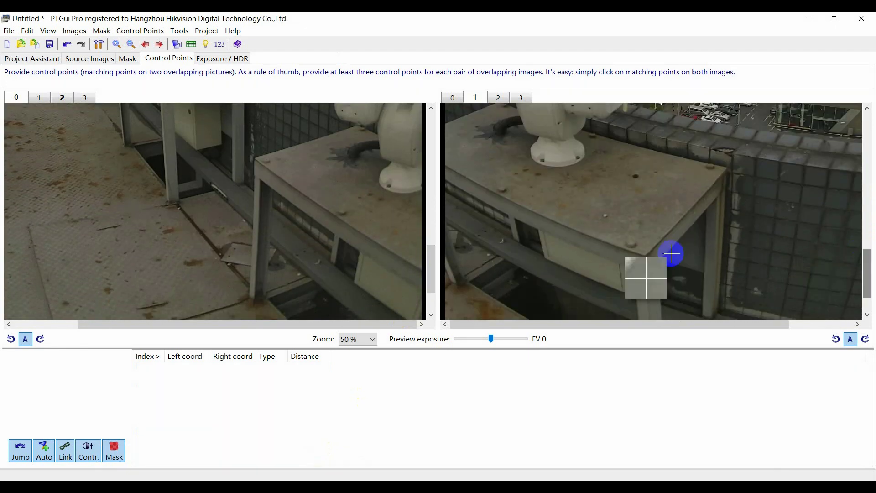
scroll(422, 274, "down", 2)
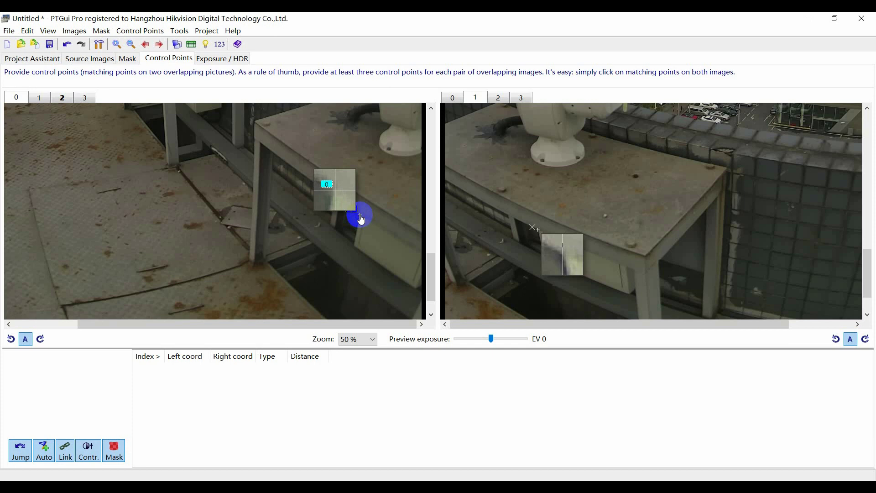
- Mark control point 0 on the rooftop table in both images, viewed at 200%
left_click(361, 220)
left_click(373, 339)
left_click(358, 249)
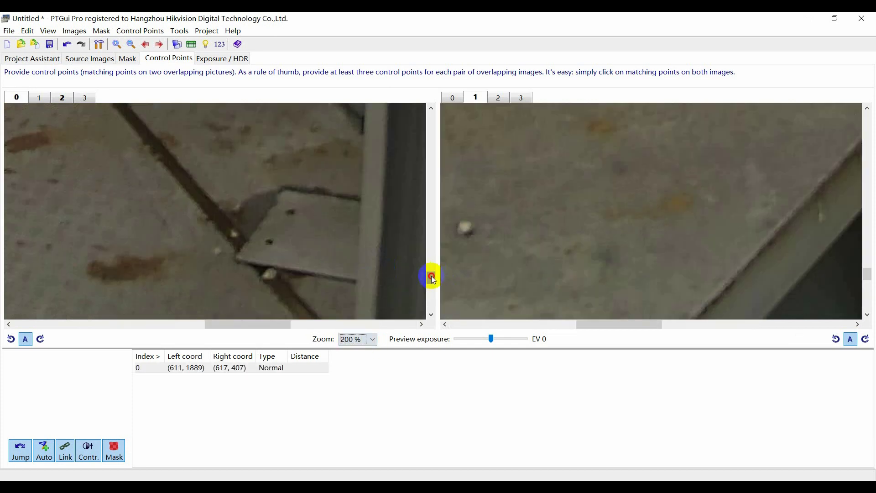
left_click(362, 324)
mouse_move(431, 274)
left_mouse_down()
mouse_move(430, 283)
mouse_move(442, 271)
left_mouse_up()
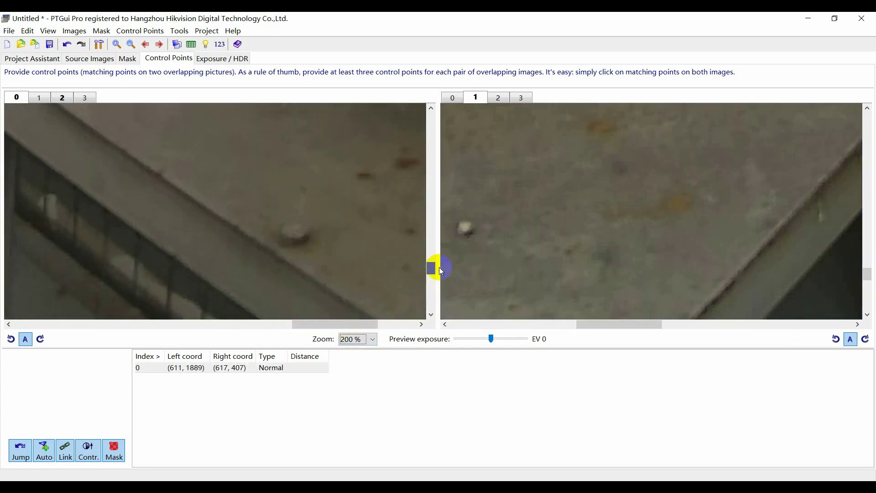
left_click_drag(632, 324, 529, 325)
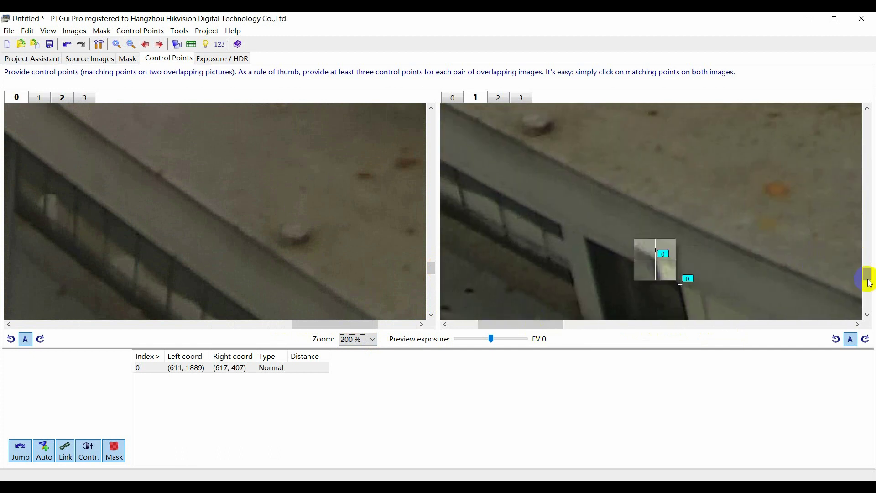
left_click_drag(869, 283, 868, 267)
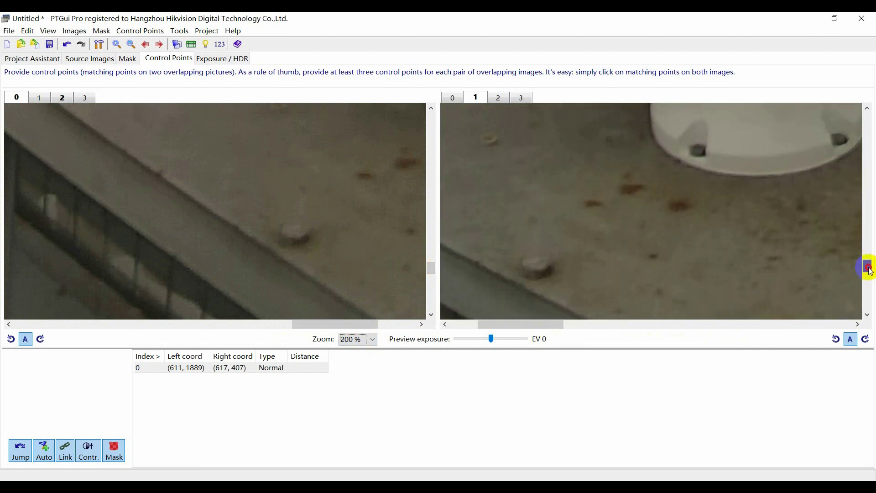
- Add control point 1 on the table top in both images, then zoom back to 50%
left_click(654, 256)
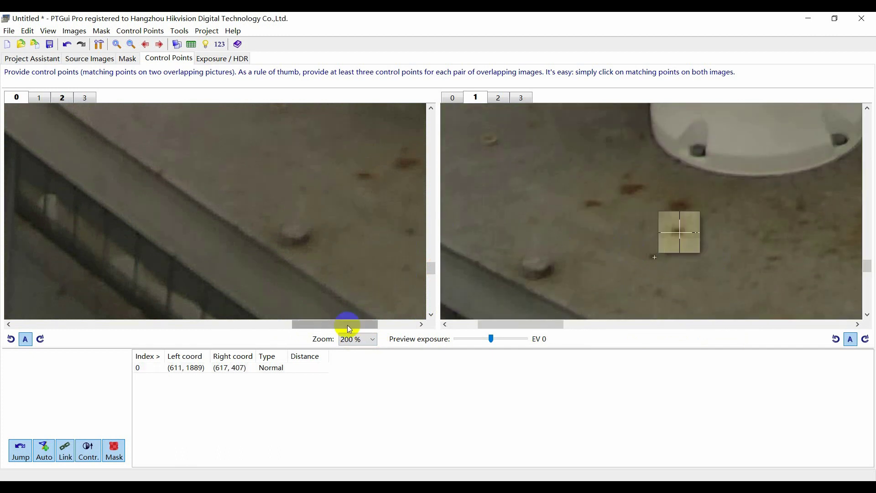
left_click_drag(350, 328, 376, 325)
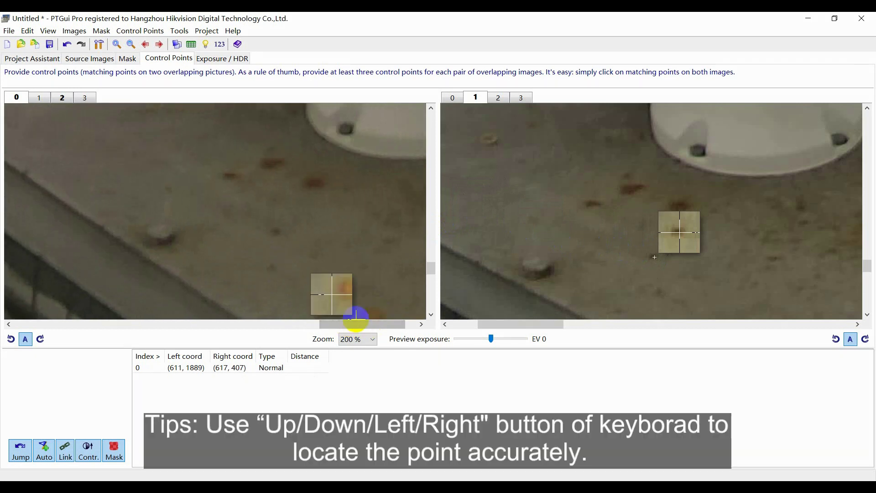
left_click(272, 228)
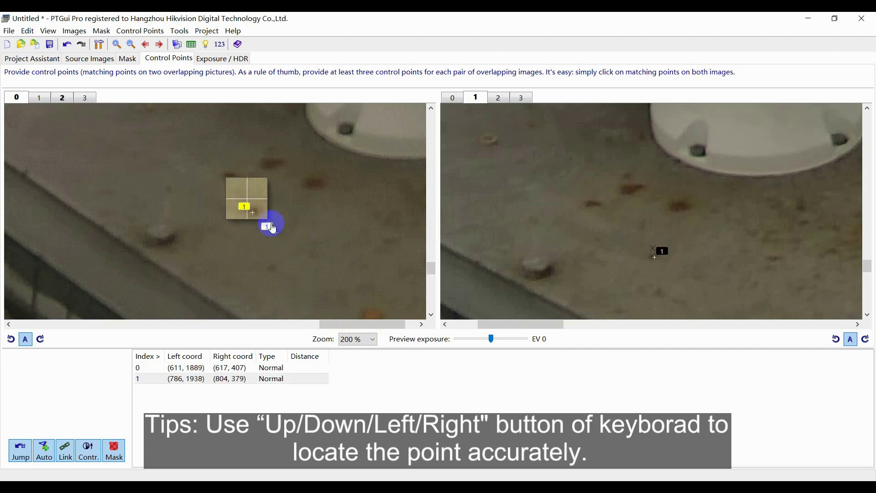
left_click_drag(431, 268, 434, 250)
left_click(372, 339)
left_click(357, 235)
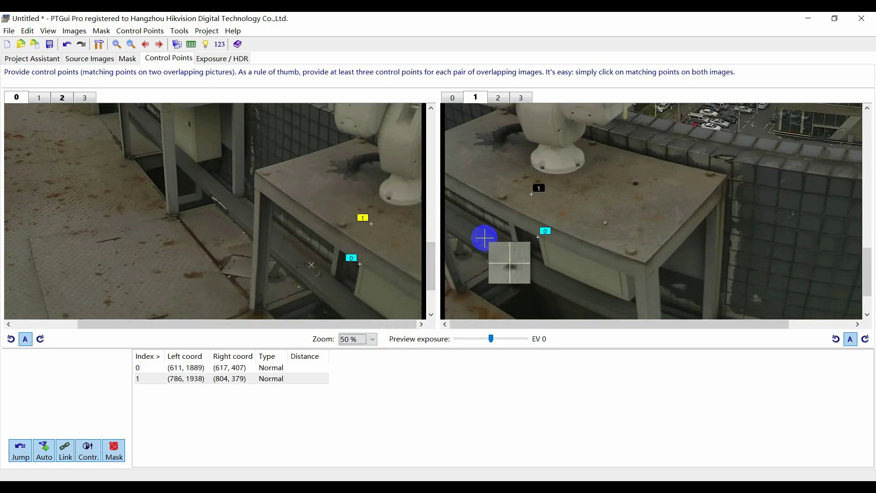
- Add control point 2 on the table edge in both images, then review point 0
left_click(484, 237)
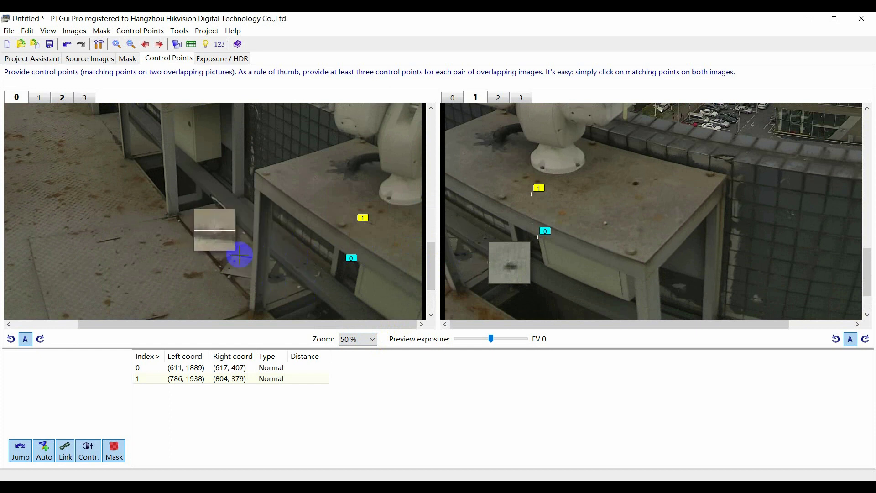
left_click(305, 264)
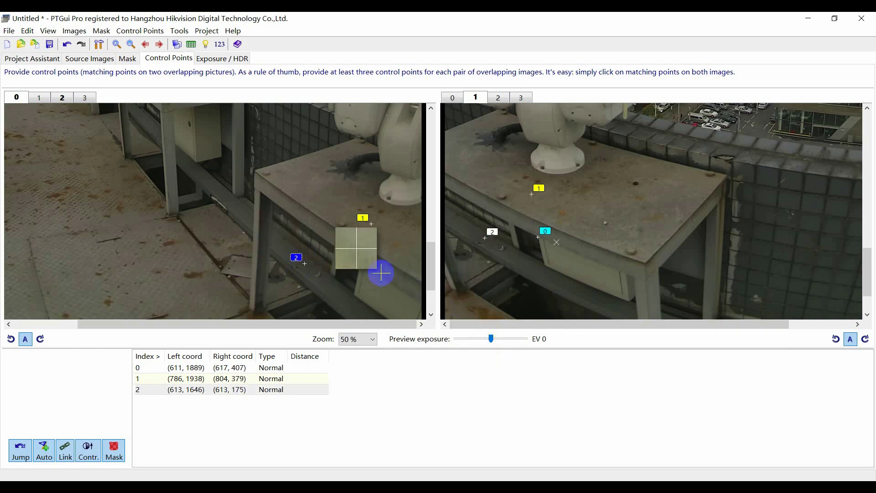
left_click(301, 368)
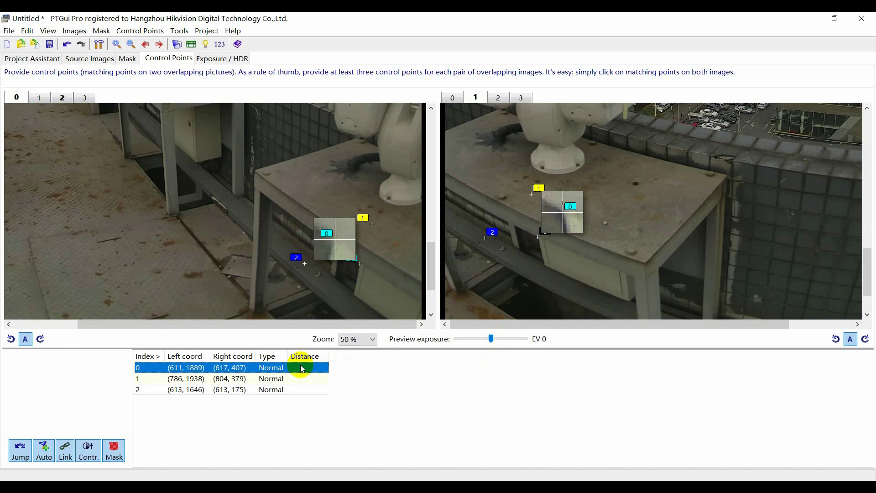
- Auto-generate control points with Shift+F5, then align the four images, giving a 22.92 mm focal length
key("shift+F5")
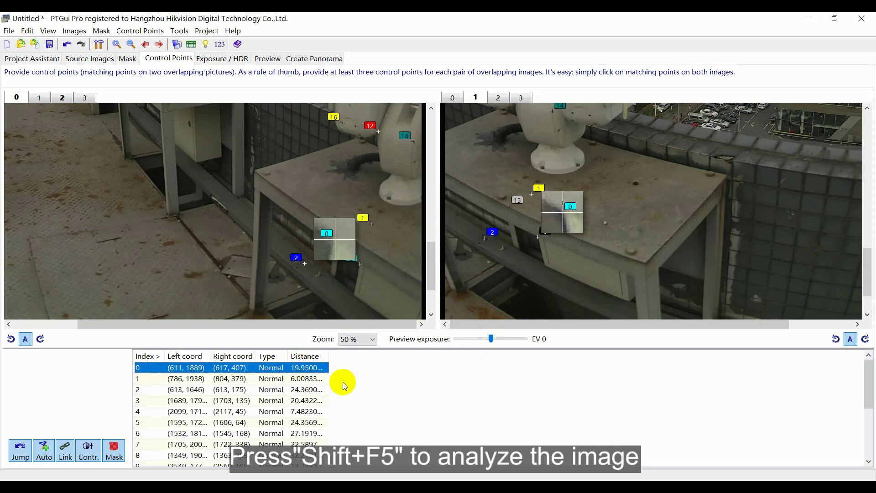
left_click_drag(280, 293, 436, 252)
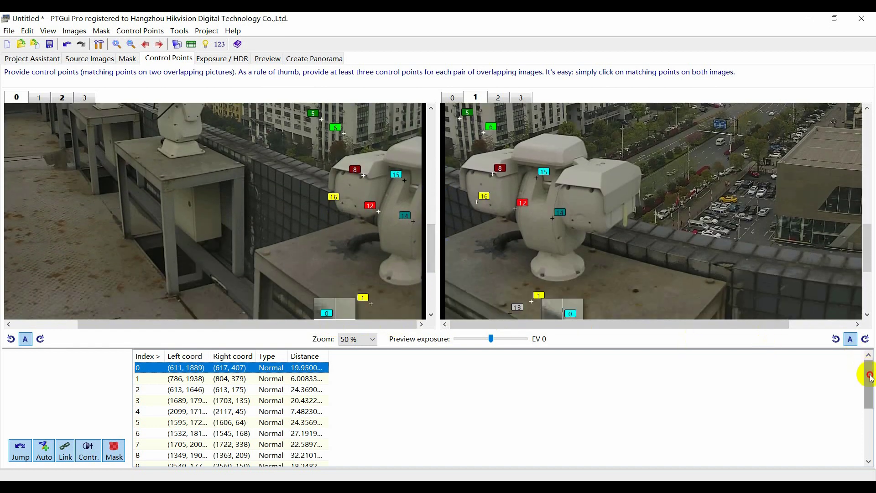
mouse_move(871, 377)
left_mouse_down()
mouse_move(872, 429)
mouse_move(869, 381)
left_mouse_up()
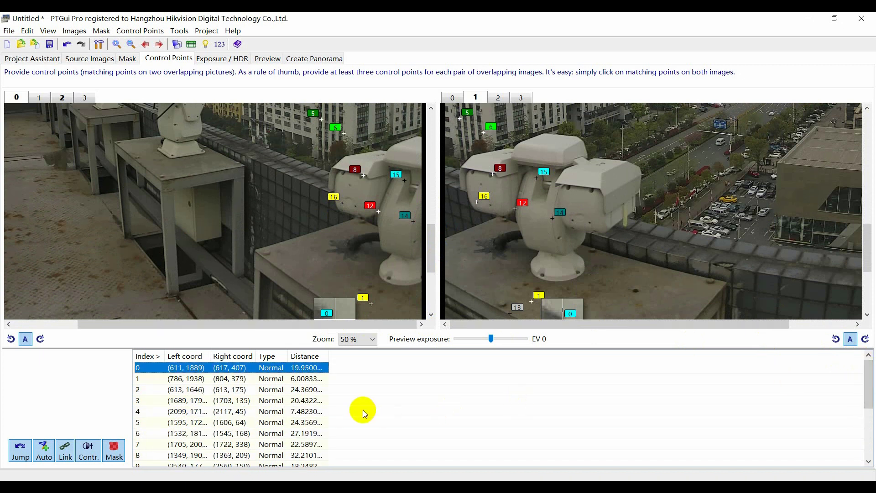
left_click(32, 59)
left_click(61, 226)
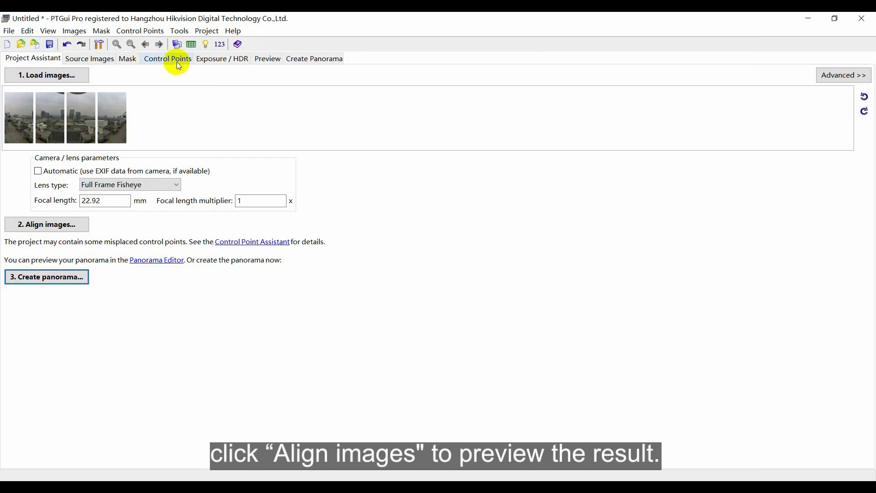
- Export the project via File > Export Project as 123.pto in the avsfile folder
left_click(176, 61)
left_click(9, 32)
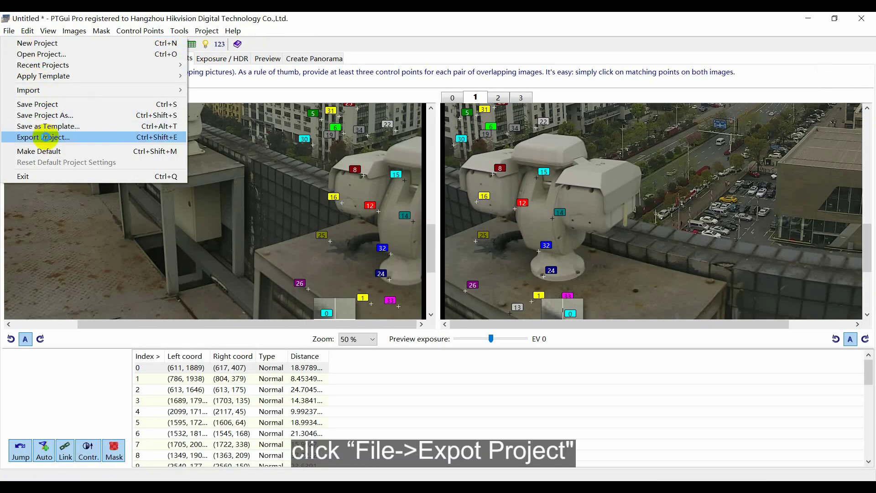
left_click(43, 137)
type("1")
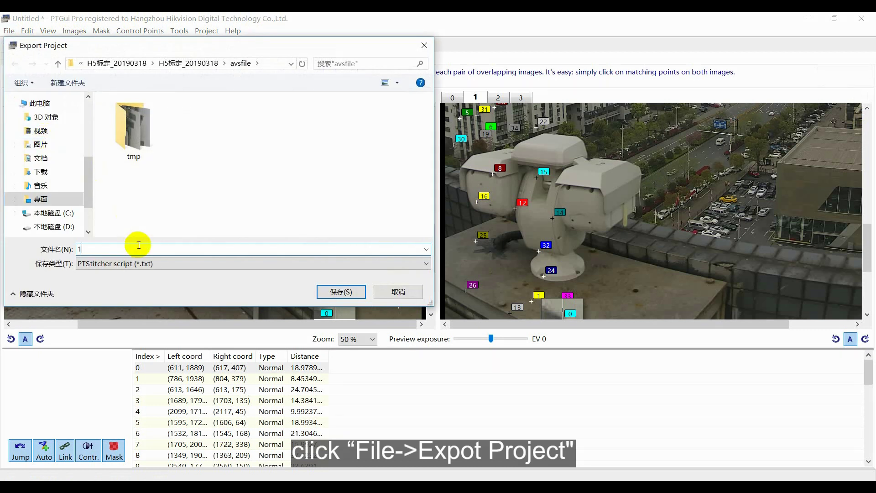
type("23.pto")
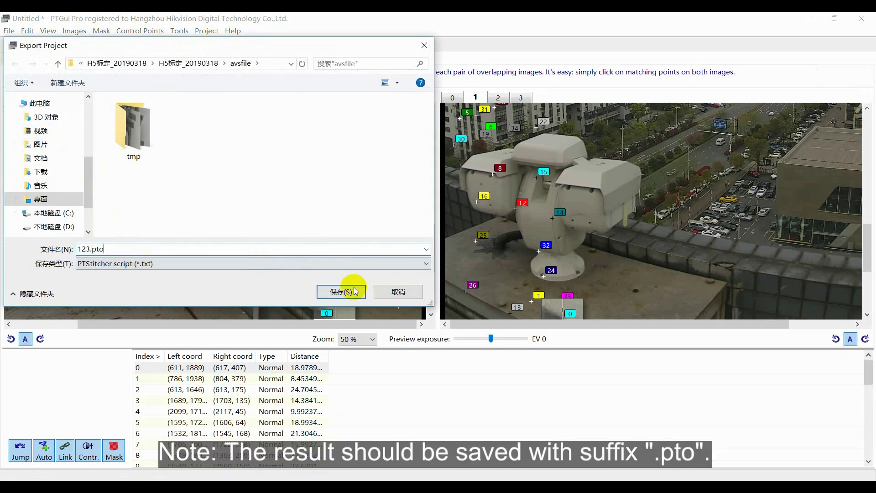
left_click(348, 291)
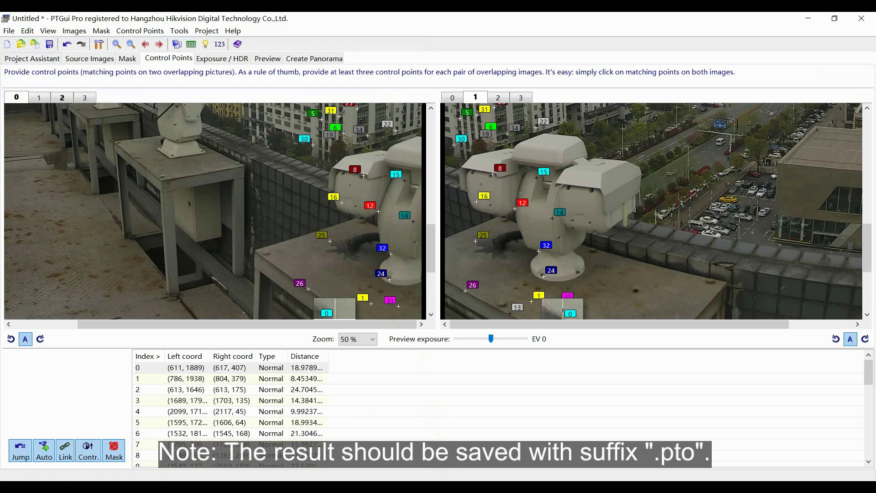
- In PanoVu, open the Upload PTO dialog at avsfile and show the other Explorer windows
key("alt+Tab")
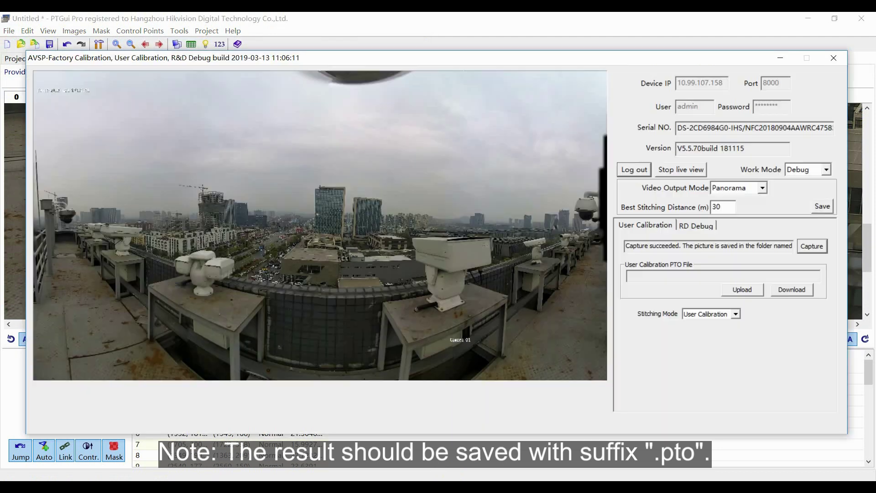
left_click(743, 290)
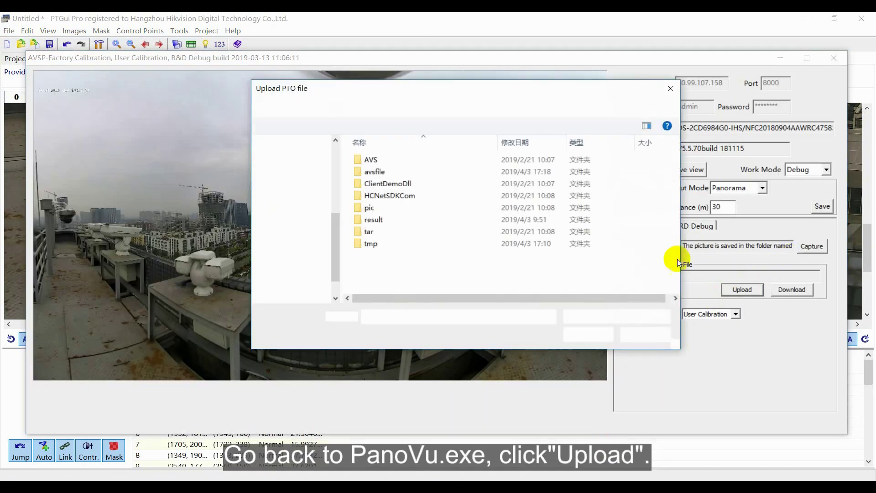
double_click(374, 172)
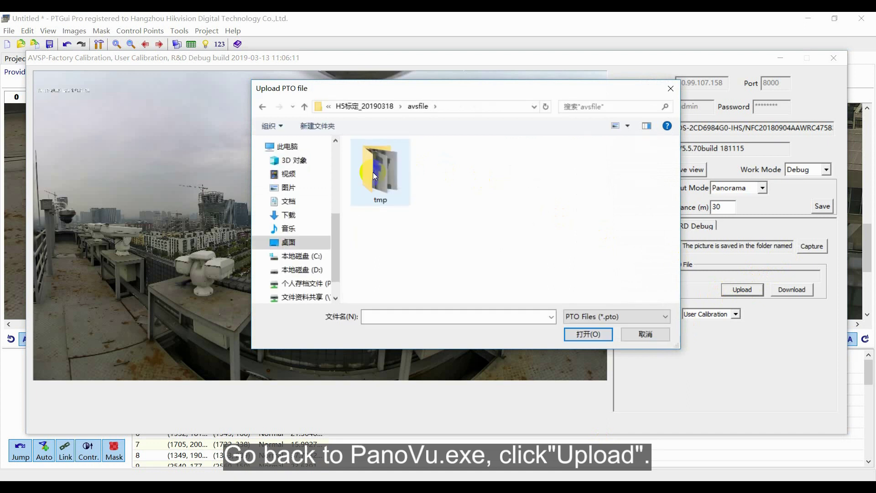
left_click(301, 474)
- Rename 123.pto.txt in avsfile to 123.pto, close Explorer, and select it for upload
left_click(252, 438)
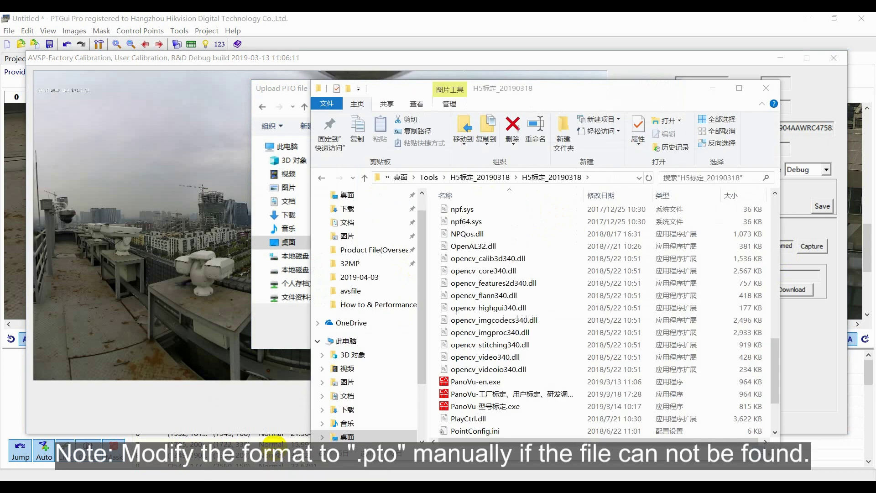
scroll(539, 266, "up", 5)
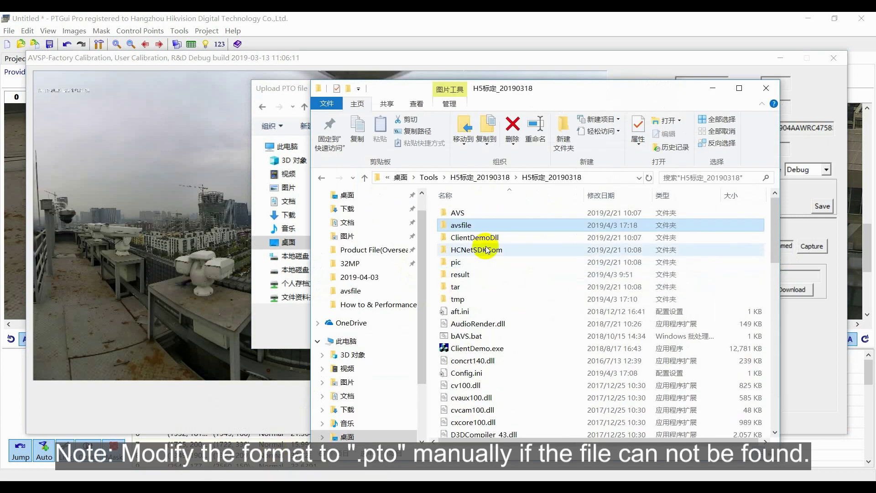
double_click(461, 222)
right_click(544, 239)
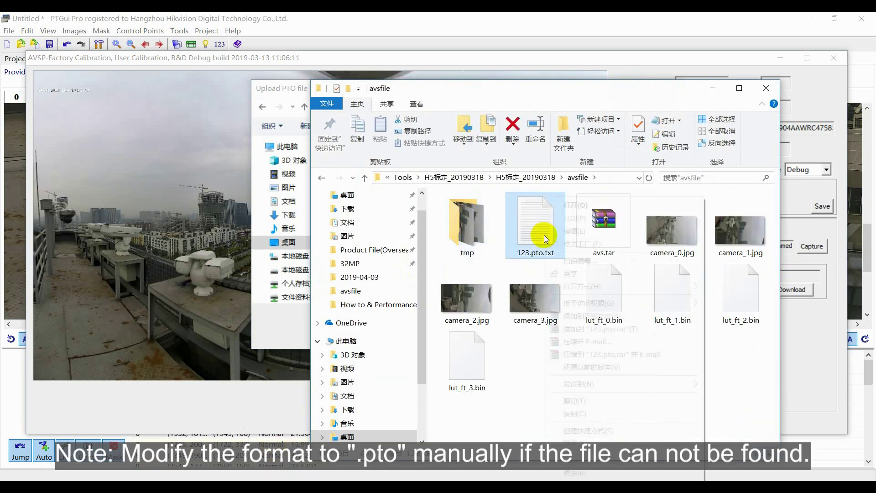
left_click(590, 432)
key("End")
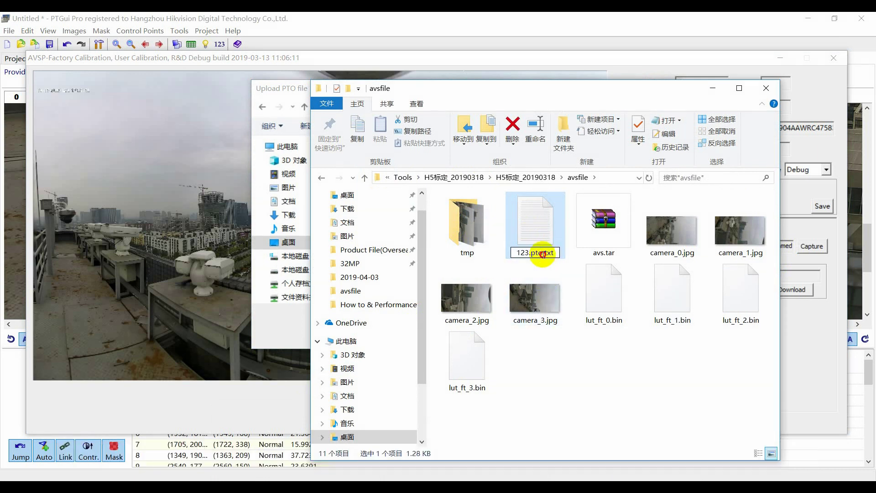
key("BackSpace")
key("BackSpace")
key("BackSpace")
key("BackSpace")
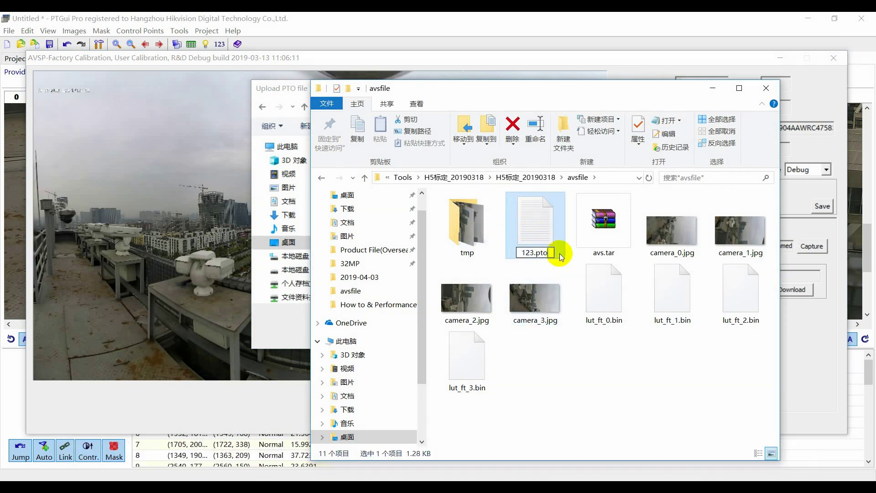
left_click(576, 357)
left_click(473, 259)
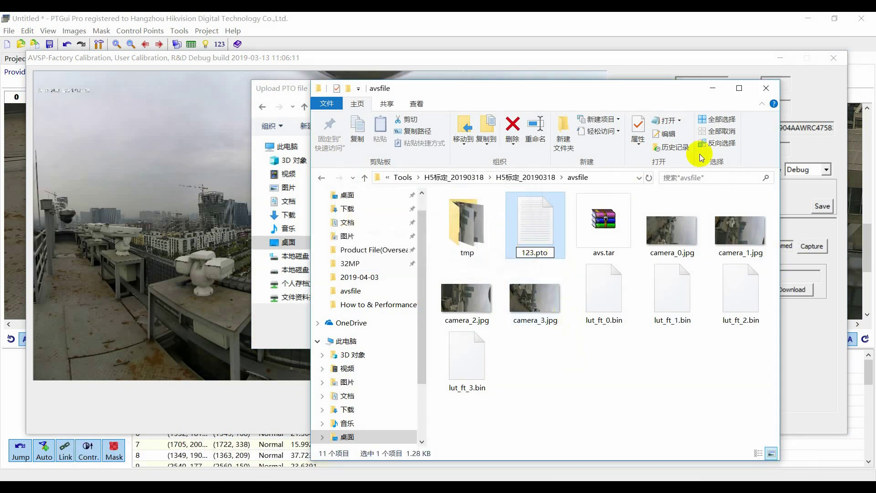
left_click(766, 88)
left_click(462, 191)
- Upload 123.pto to the camera, dismiss the success message, and restart the live view
left_click(588, 334)
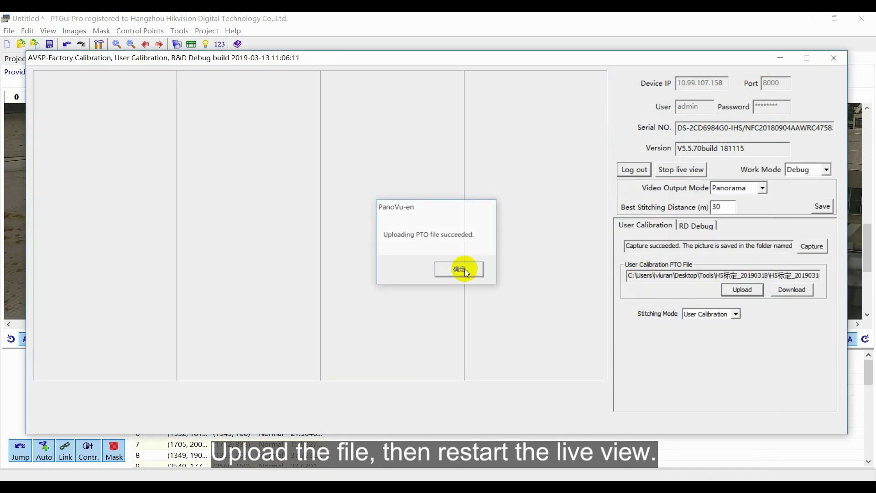
left_click(465, 269)
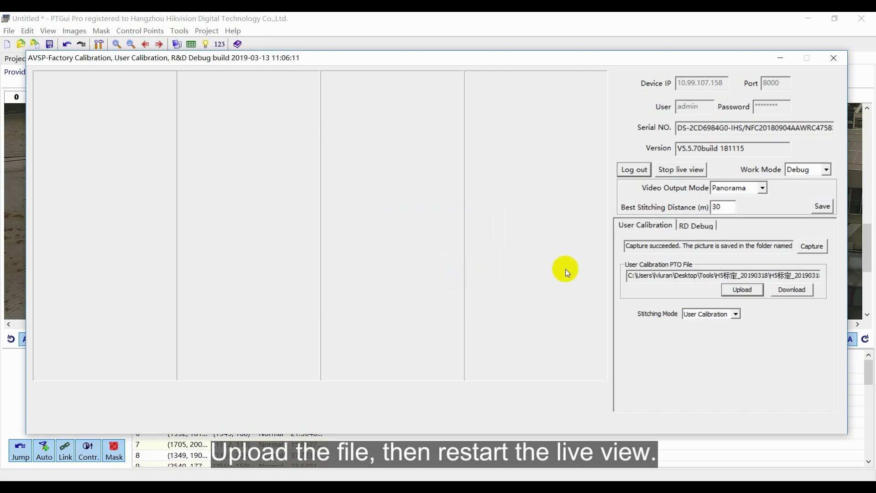
left_click(678, 170)
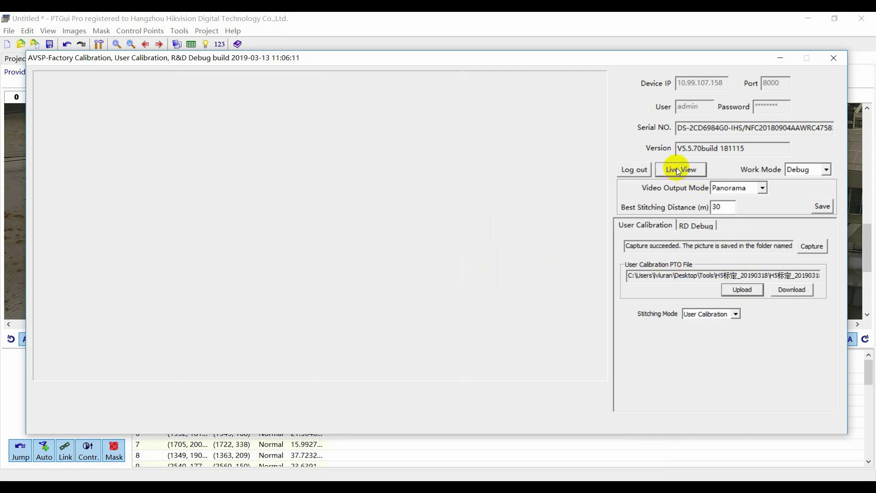
left_click(678, 170)
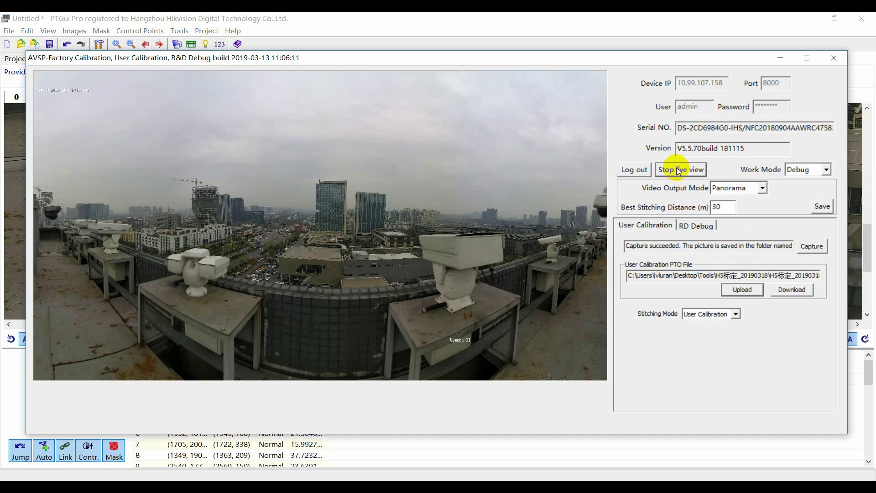